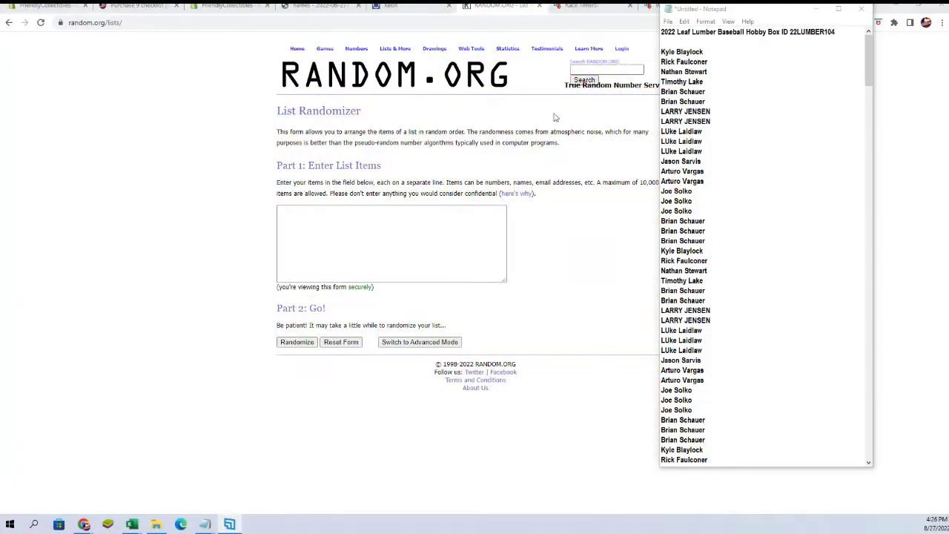
- Select the repeated owner names above the player list in Notepad
mouse_move(662, 46)
left_mouse_down()
mouse_move(726, 482)
mouse_move(706, 471)
mouse_move(709, 298)
left_mouse_up()
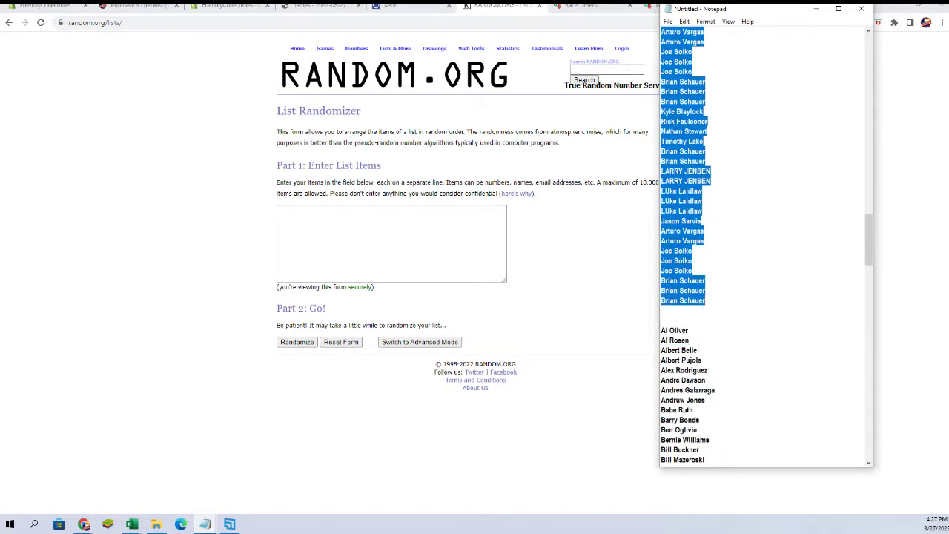
- Copy the selected owner names into the List Randomizer entry box
right_click(697, 231)
left_click(725, 268)
left_click(434, 265)
right_click(324, 231)
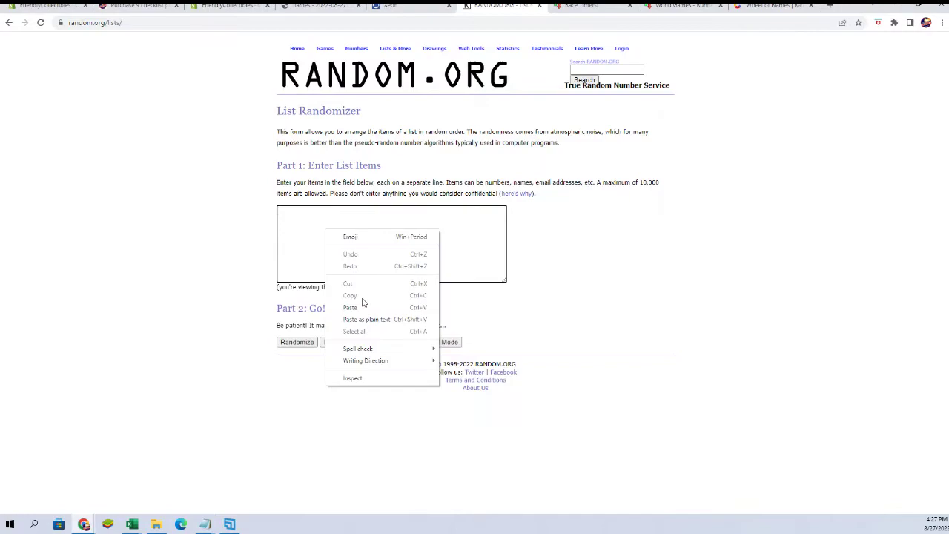
left_click(363, 305)
- Randomize the 180 owner entries and copy the shuffled result list
left_click(285, 342)
scroll(276, 263, "down", 4)
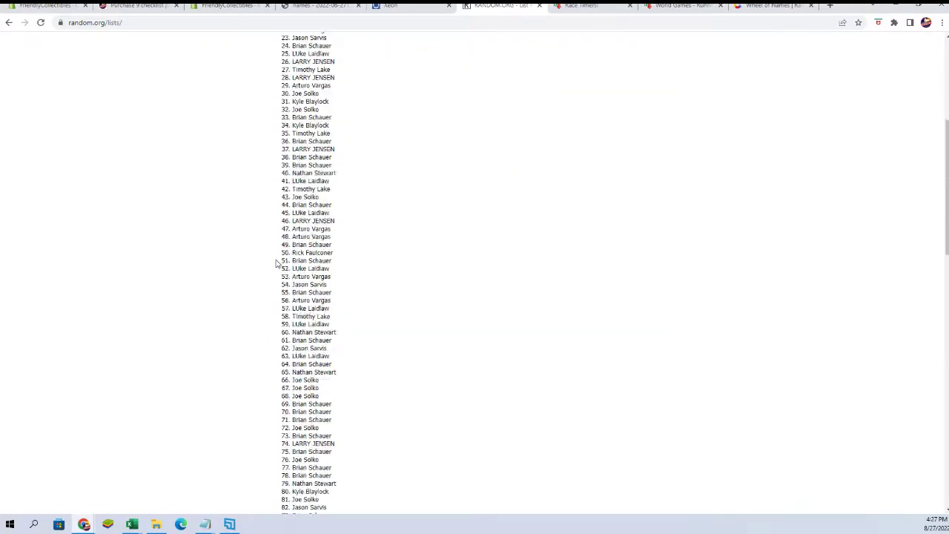
scroll(276, 263, "down", 10)
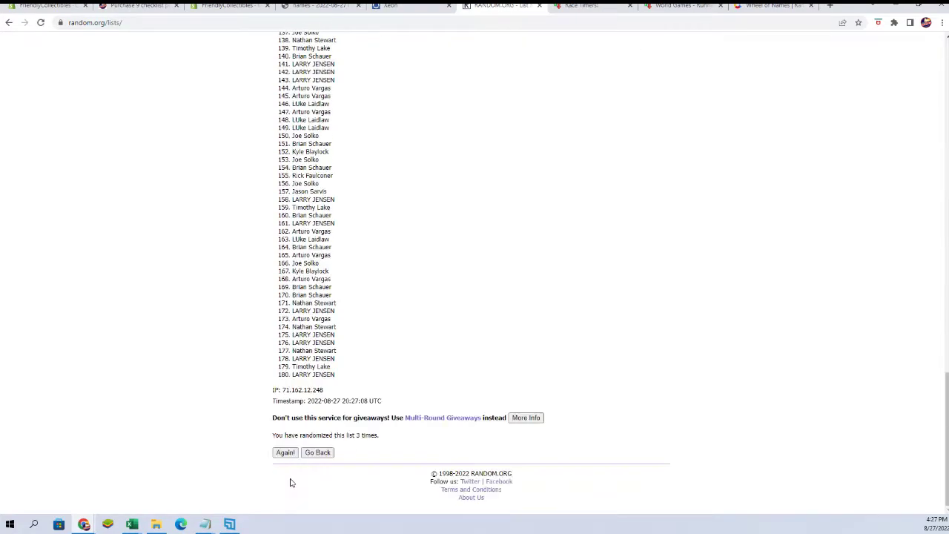
scroll(281, 423, "down", 15)
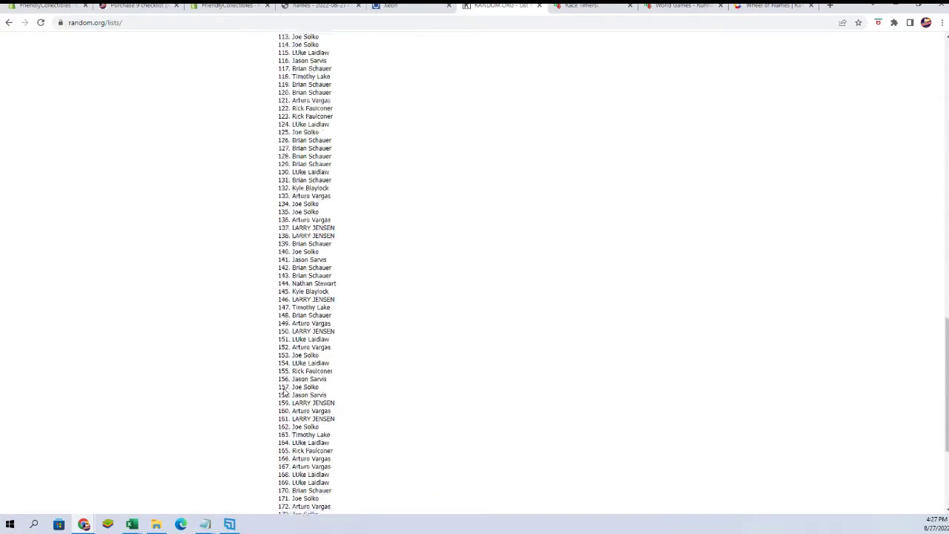
scroll(278, 468, "down", 15)
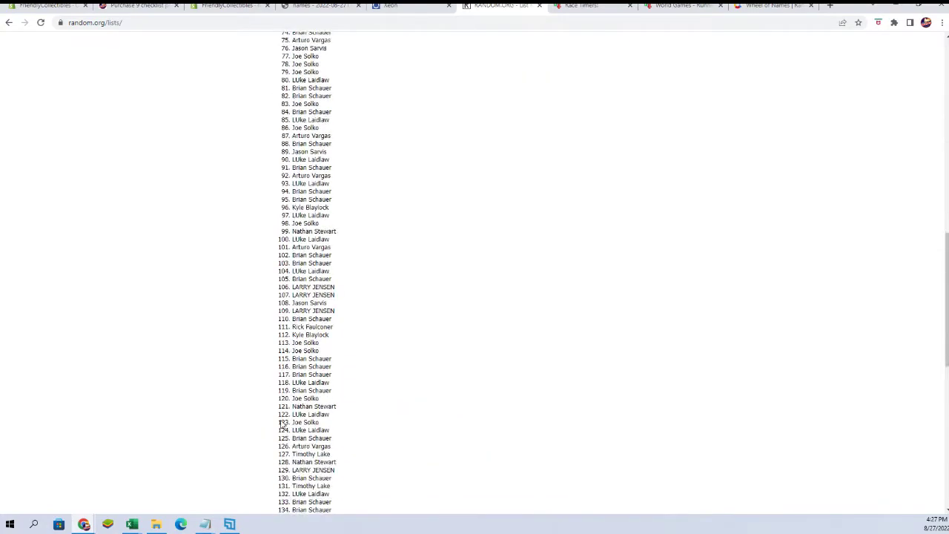
scroll(283, 453, "down", 15)
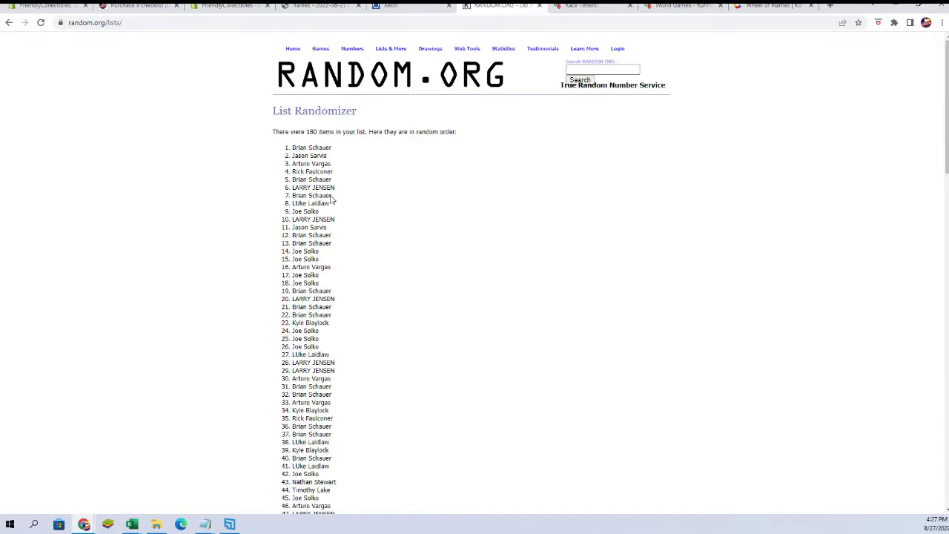
mouse_move(292, 151)
left_mouse_down()
mouse_move(332, 185)
mouse_move(344, 339)
mouse_move(328, 375)
mouse_move(326, 82)
mouse_move(311, 34)
mouse_move(293, 146)
left_mouse_up()
right_click(327, 329)
left_click(345, 323)
right_click(294, 147)
left_click(309, 155)
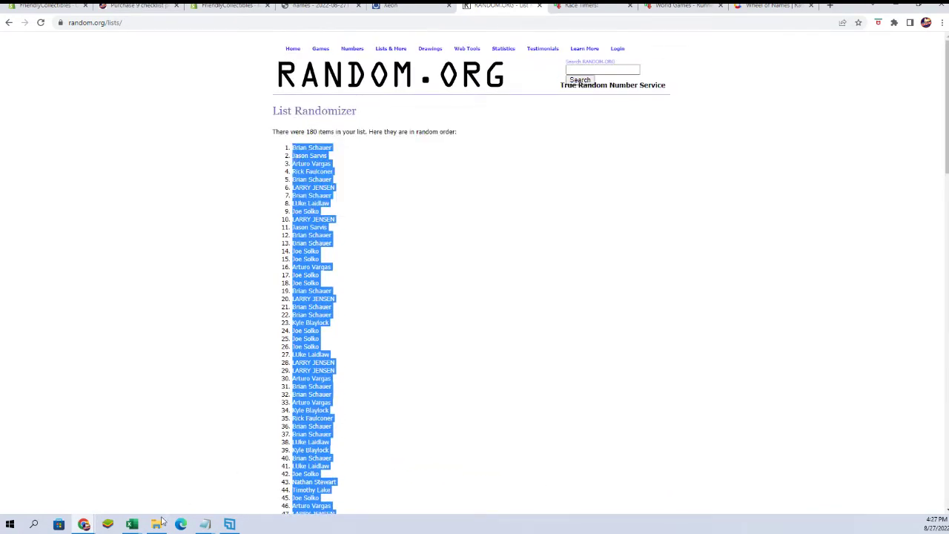
- Paste the shuffled owner names into cell A2 as Unicode Text
left_click(132, 524)
left_click(304, 482)
left_click_drag(223, 261, 122, 241)
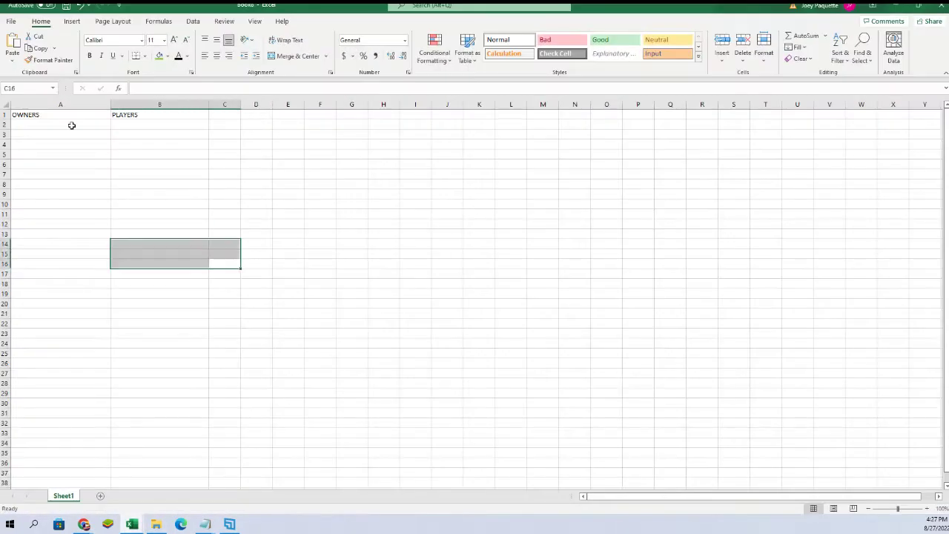
right_click(69, 125)
left_click(53, 125)
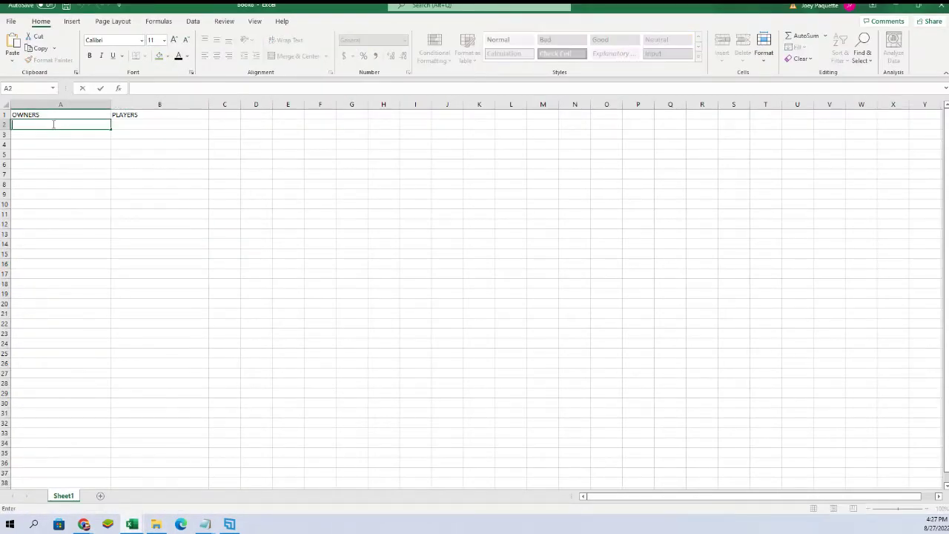
right_click(55, 125)
left_click(49, 164)
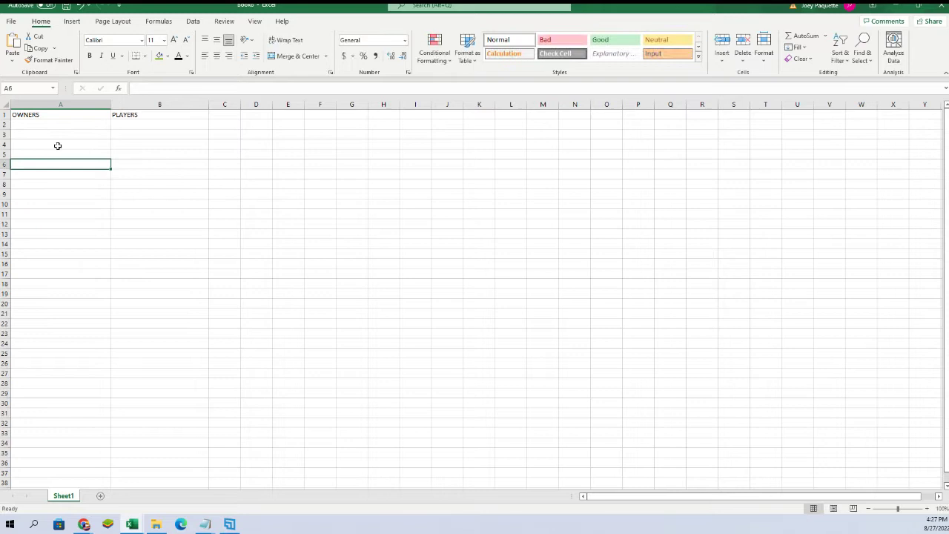
left_click(60, 123)
right_click(59, 123)
left_click(111, 191)
double_click(55, 131)
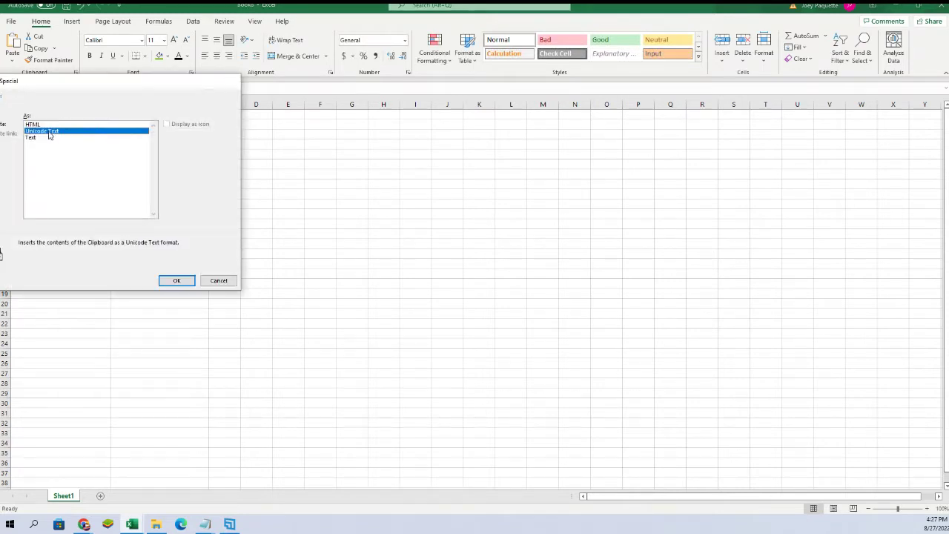
left_click(99, 143)
- Autofit column A to the owner names and select cell B2
left_click(102, 104)
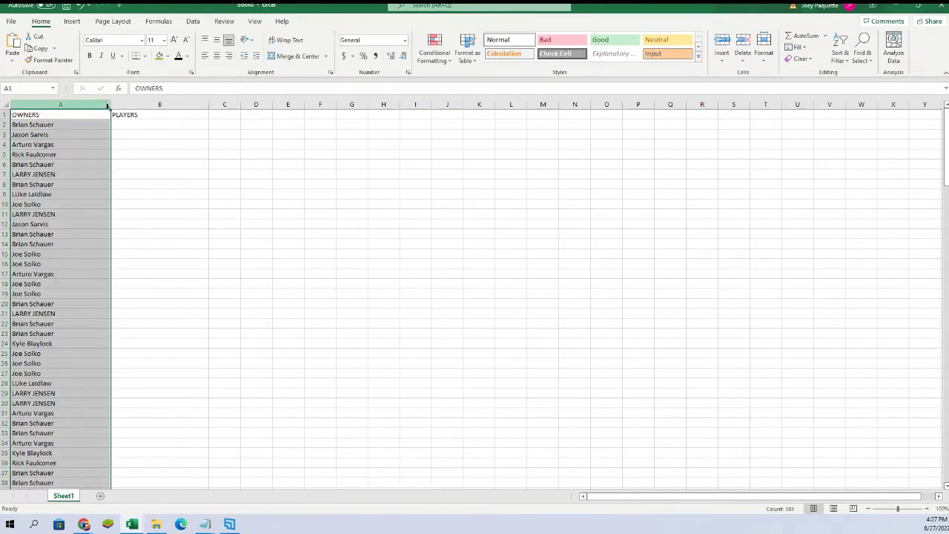
double_click(108, 104)
scroll(138, 166, "down", 16)
scroll(137, 167, "down", 20)
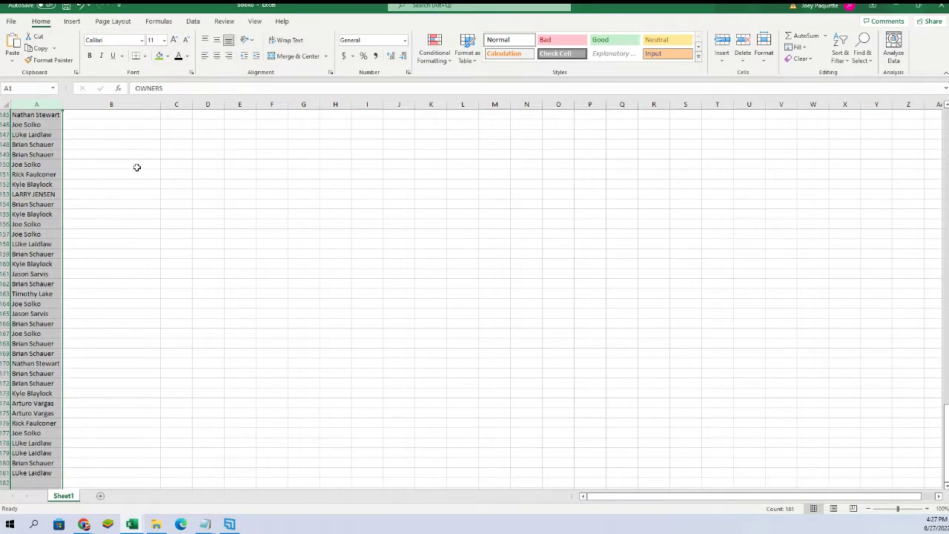
scroll(136, 168, "up", 20)
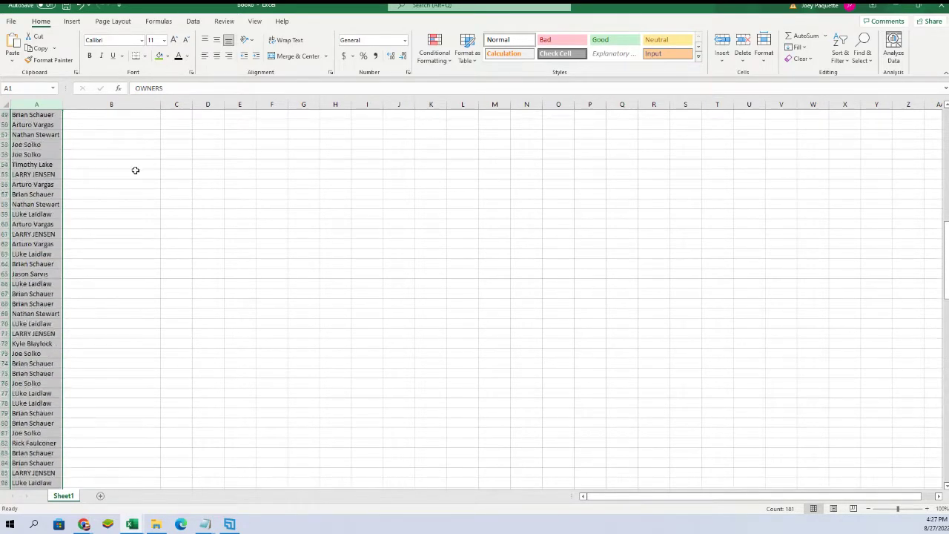
left_click(118, 152)
left_click(113, 124)
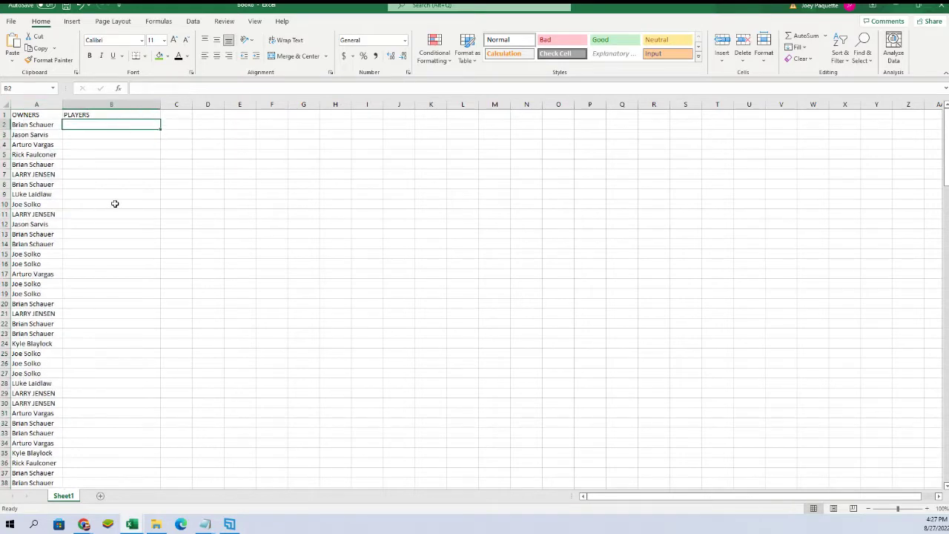
- Open a fresh List Randomizer form and select the player names from Al Oliver onward in Notepad
left_click(897, 7)
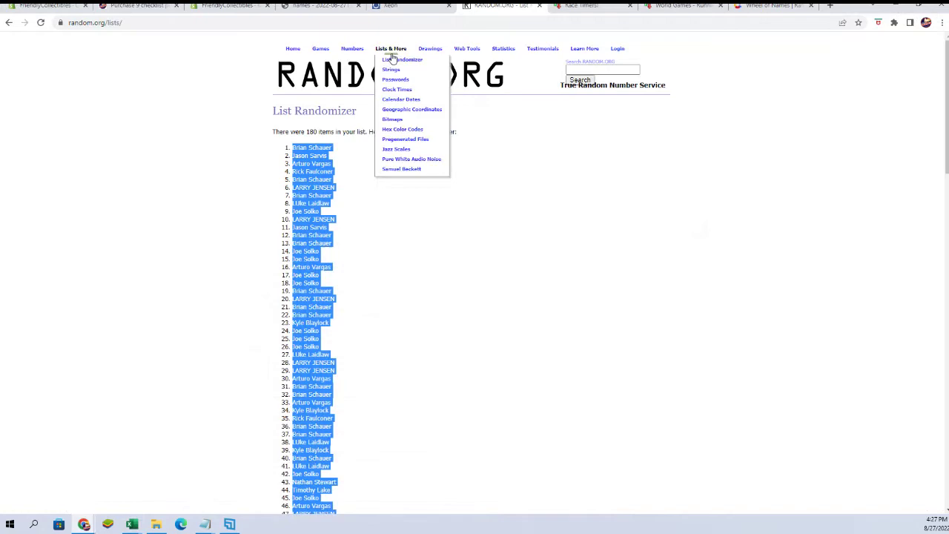
left_click(396, 61)
mouse_move(214, 524)
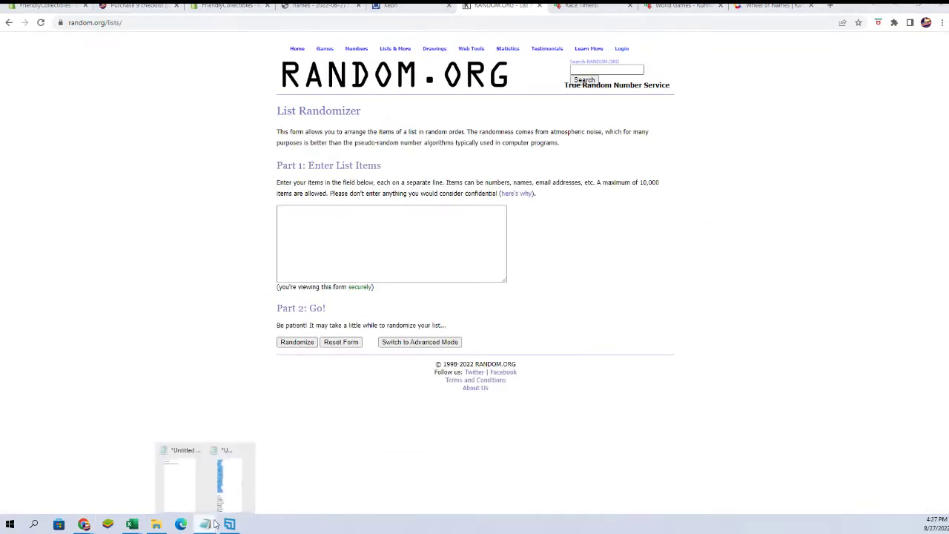
left_click(244, 487)
left_click(778, 278)
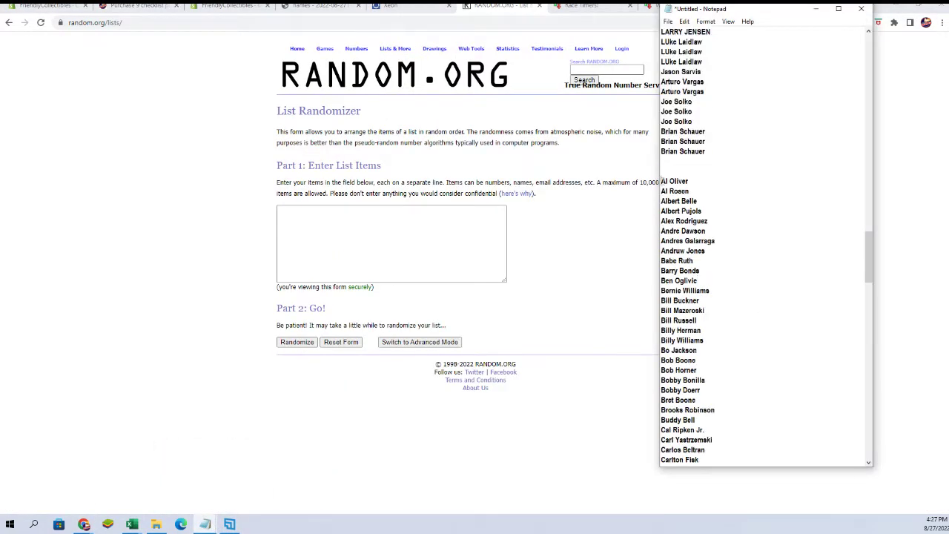
mouse_move(661, 178)
left_mouse_down()
mouse_move(721, 487)
mouse_move(724, 462)
left_mouse_up()
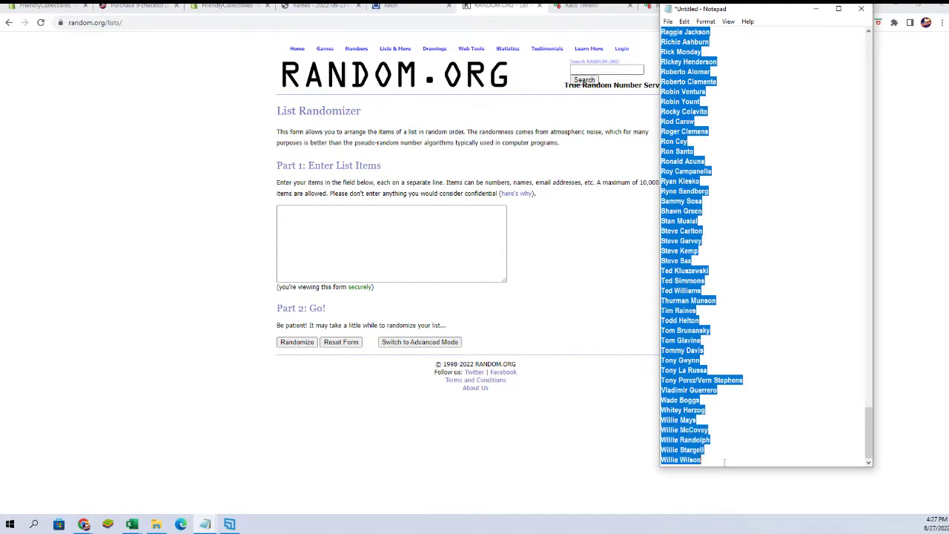
- Copy the selected player names into the List Randomizer entry box
right_click(731, 231)
left_click(750, 257)
left_click(390, 229)
right_click(390, 231)
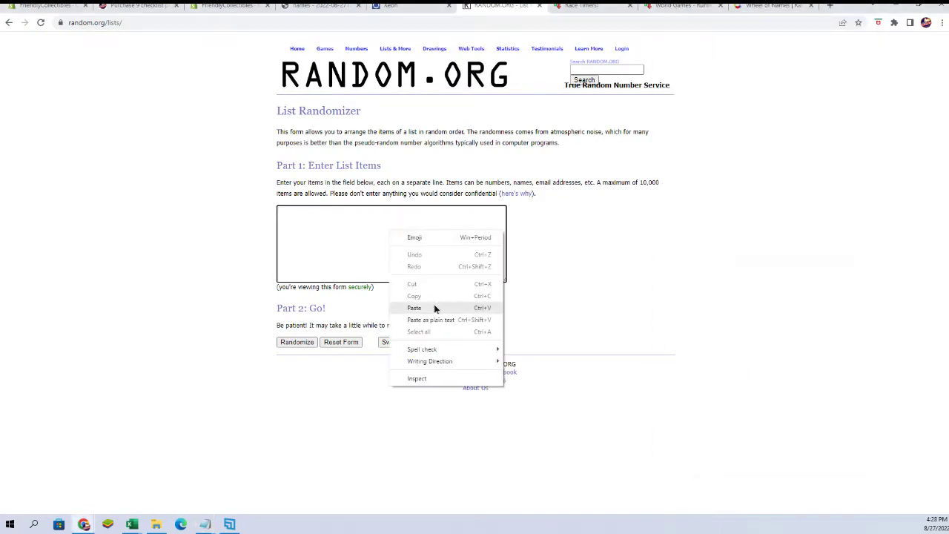
left_click(414, 308)
- Randomize the 180 player names and re-randomize the result
left_click(297, 341)
scroll(289, 221, "down", 7)
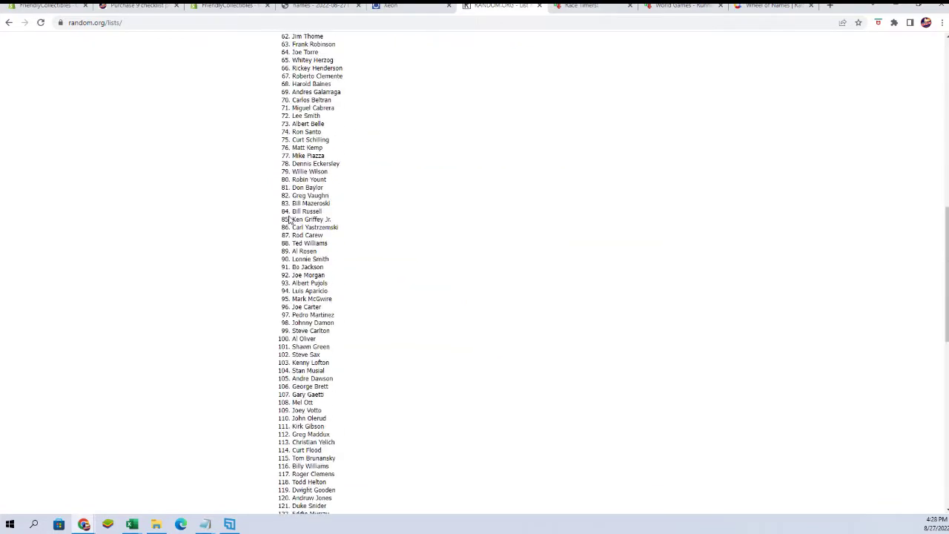
scroll(289, 220, "down", 7)
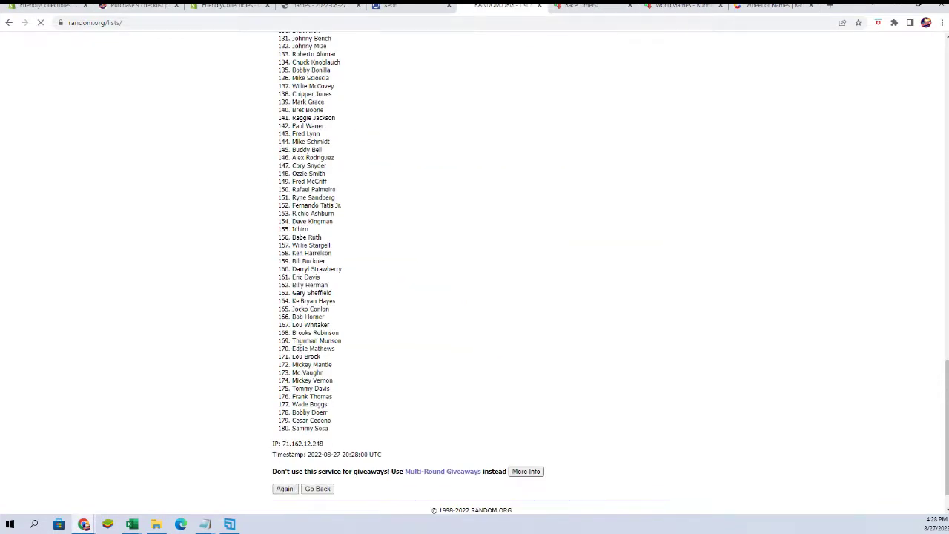
left_click(285, 489)
scroll(273, 455, "down", 10)
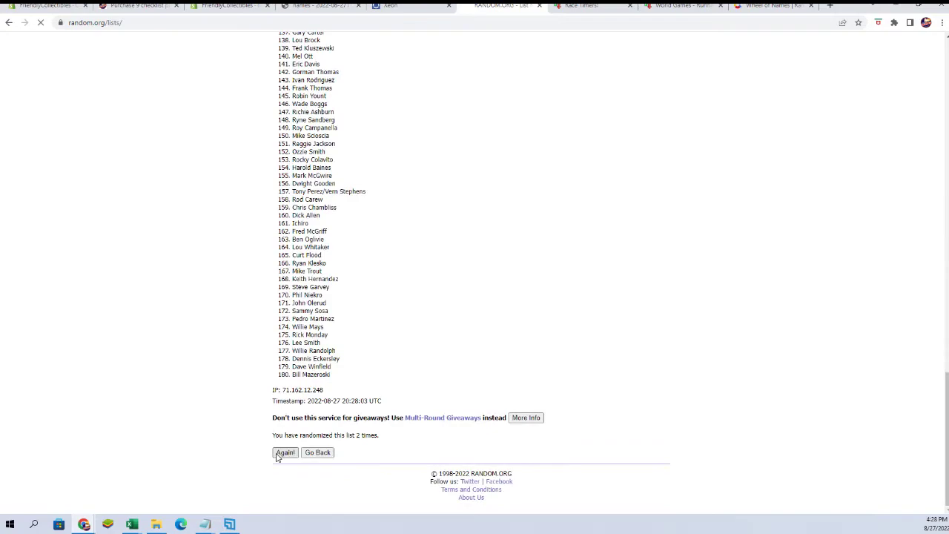
scroll(281, 459, "down", 10)
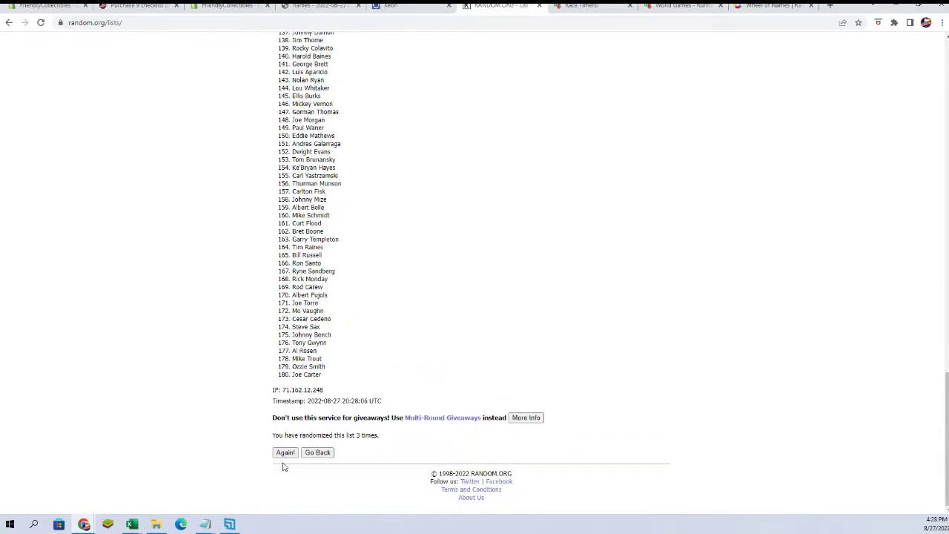
scroll(279, 406, "down", 10)
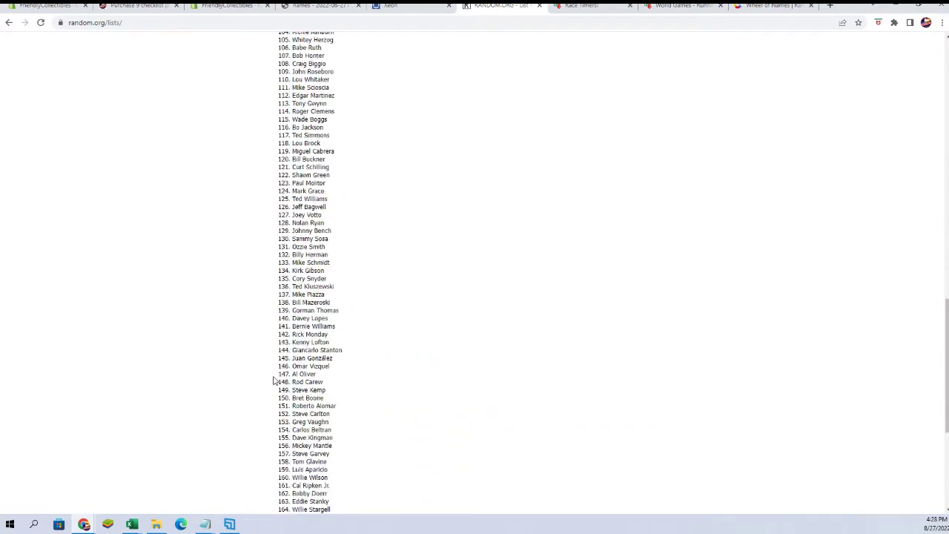
scroll(270, 397, "down", 10)
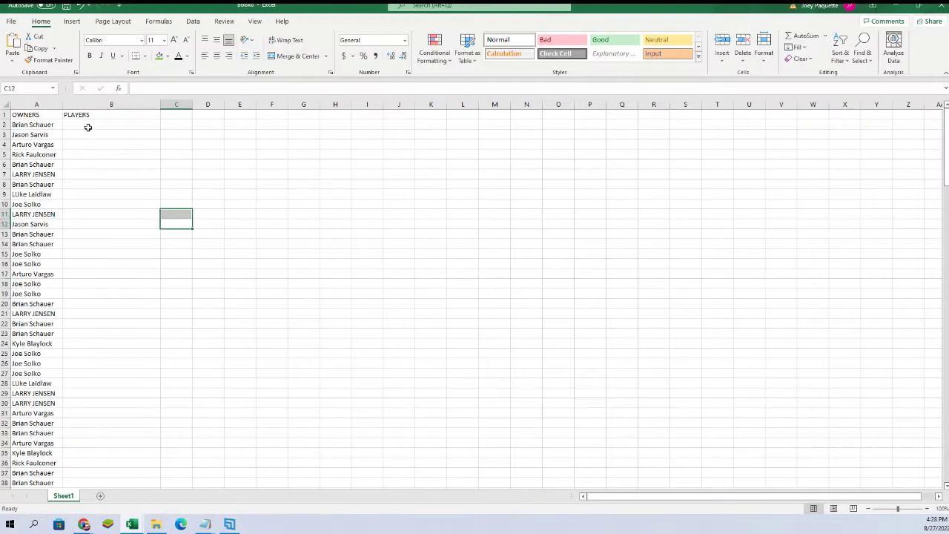
- Paste the shuffled players into B2 as text and autofit column B
right_click(87, 125)
left_click(125, 191)
left_click(70, 143)
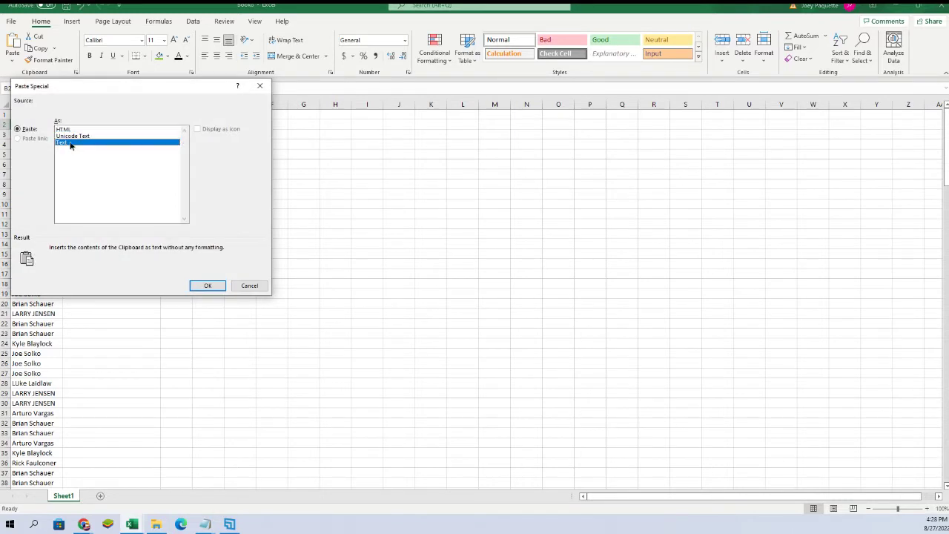
left_click(207, 285)
left_click(211, 214)
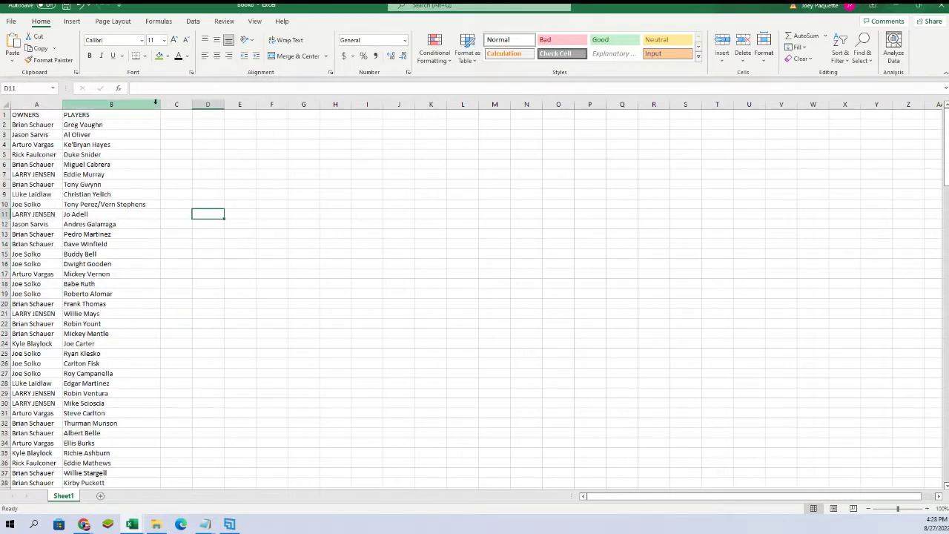
double_click(161, 105)
- Put All Borders on the table in columns A and B
left_click_drag(34, 104, 99, 104)
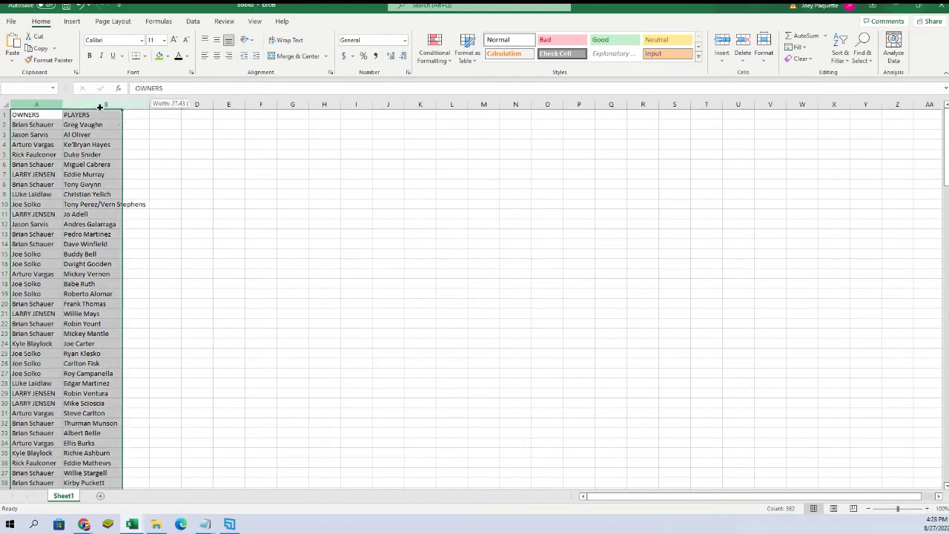
left_click(145, 56)
left_click(185, 157)
left_click(292, 144)
left_click(47, 125)
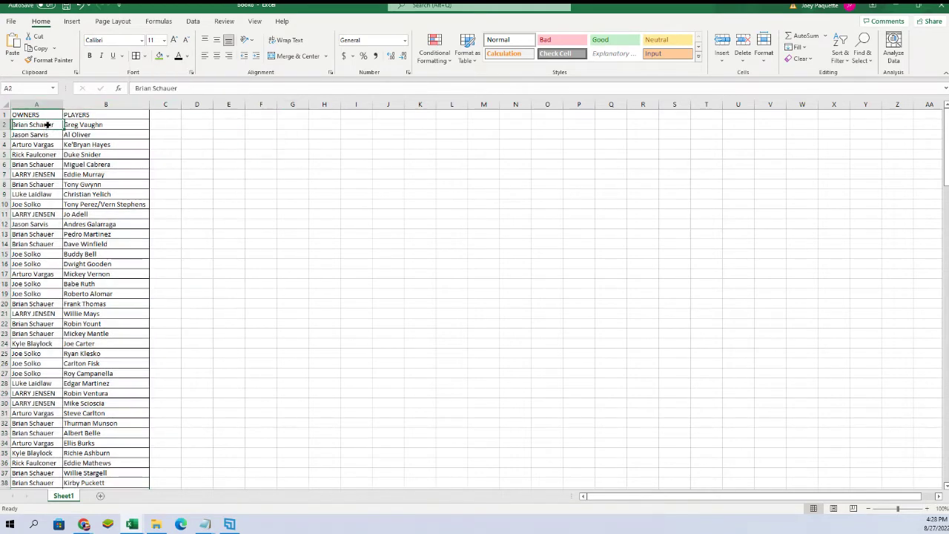
- Zoom the sheet to 400%, then zoom back out slightly
left_click_drag(900, 511, 923, 510)
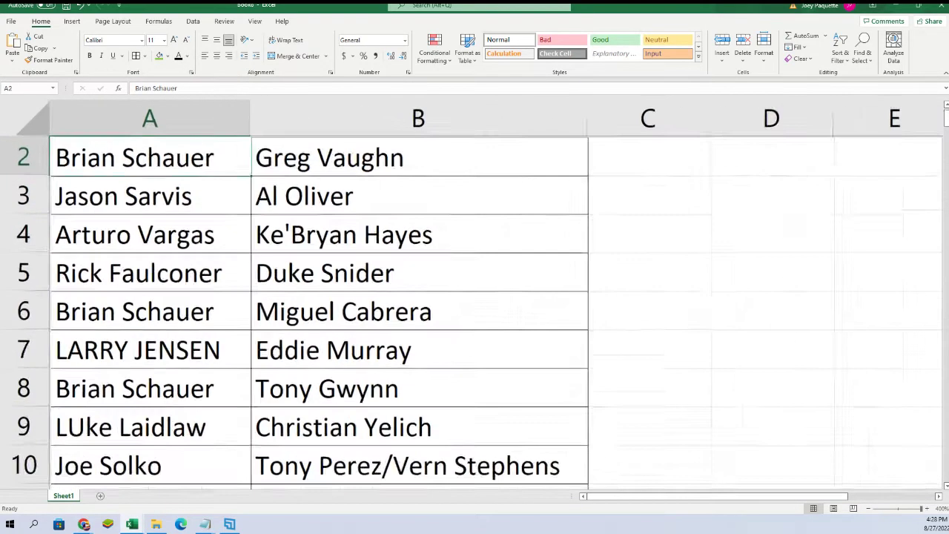
scroll(683, 365, "up", 1)
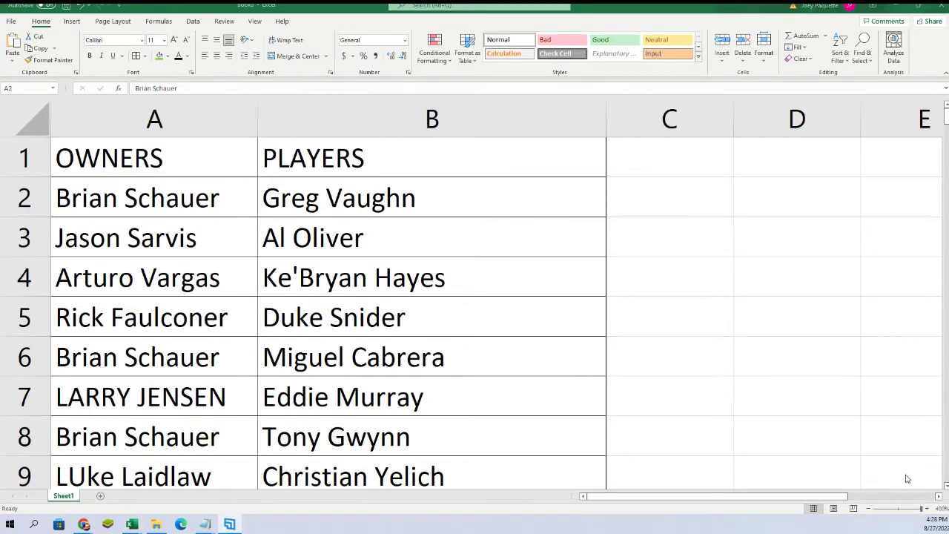
left_click(912, 508)
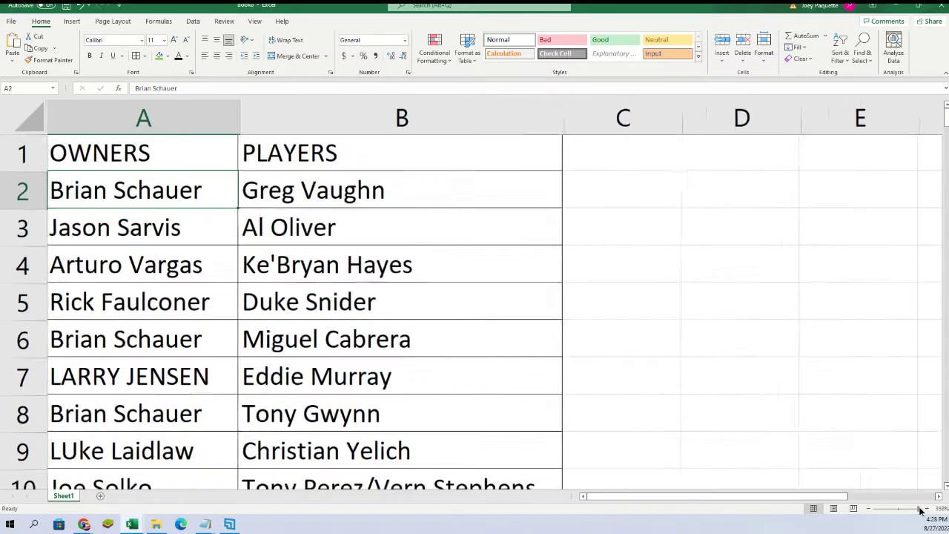
scroll(922, 154, "right", 5)
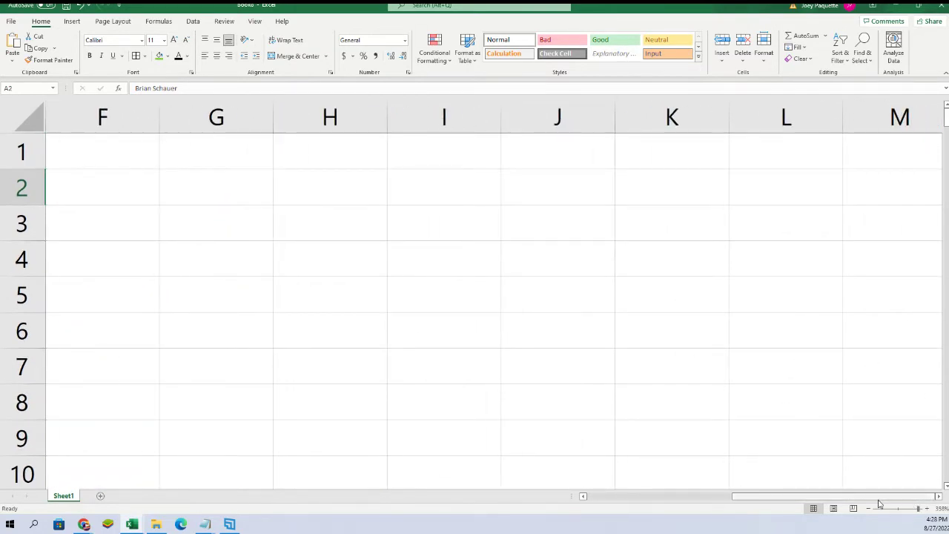
left_click_drag(883, 496, 723, 496)
left_click(919, 223)
- Scroll the owner–player list down to row 181 and back, then zoom out to about 172%
left_click_drag(944, 109, 944, 141)
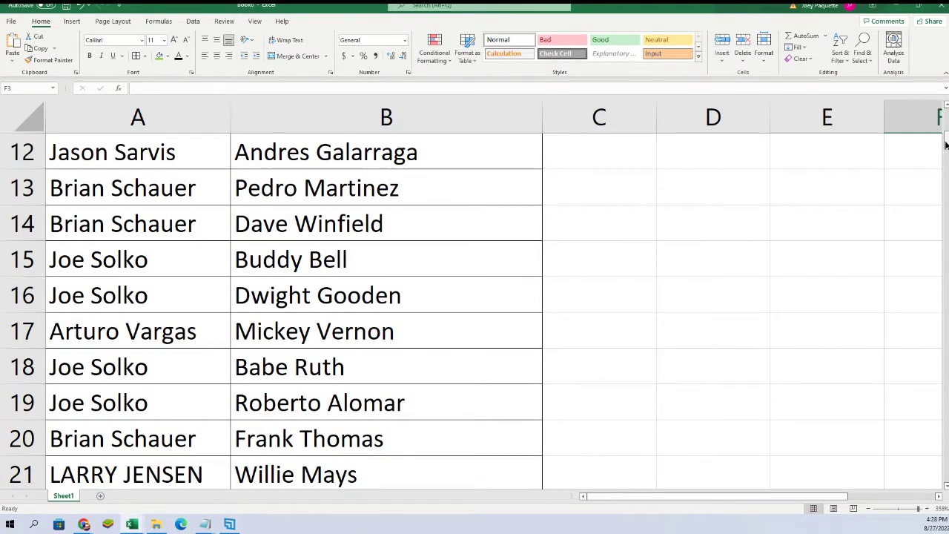
mouse_move(944, 141)
left_mouse_down()
mouse_move(935, 164)
mouse_move(942, 189)
left_mouse_up()
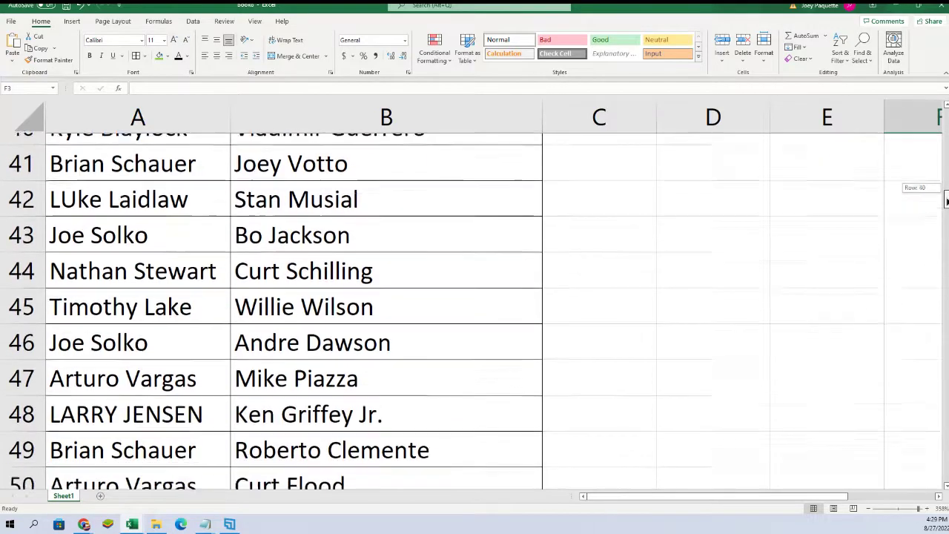
left_click_drag(946, 212, 946, 275)
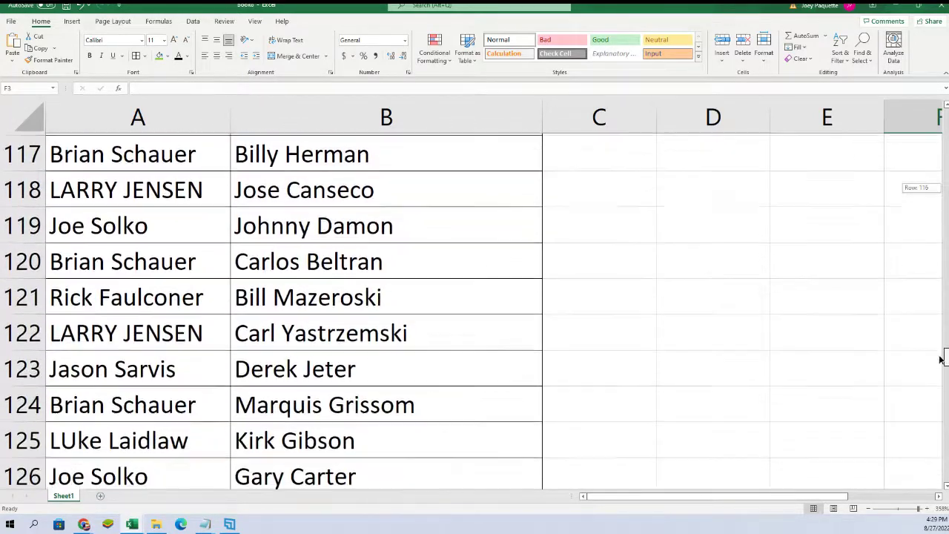
left_click_drag(942, 360, 942, 365)
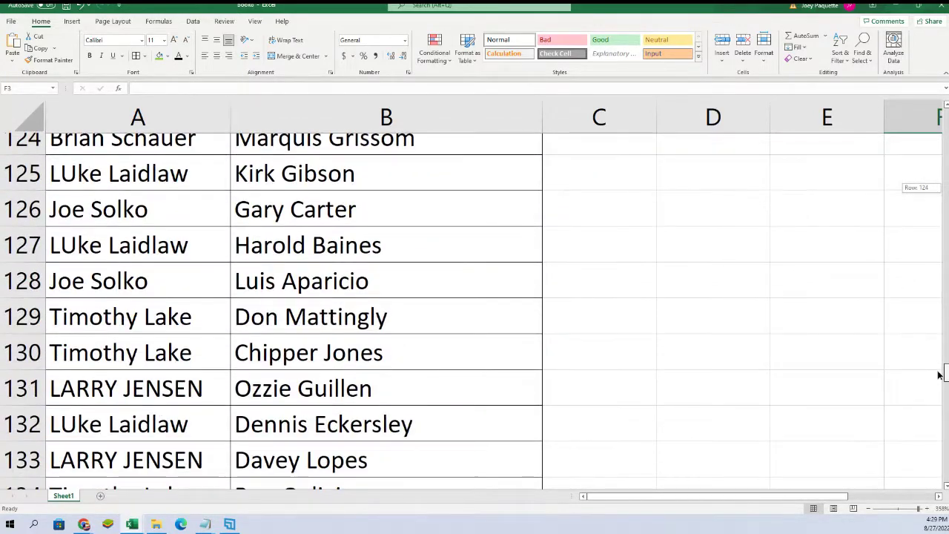
left_click_drag(938, 385, 916, 478)
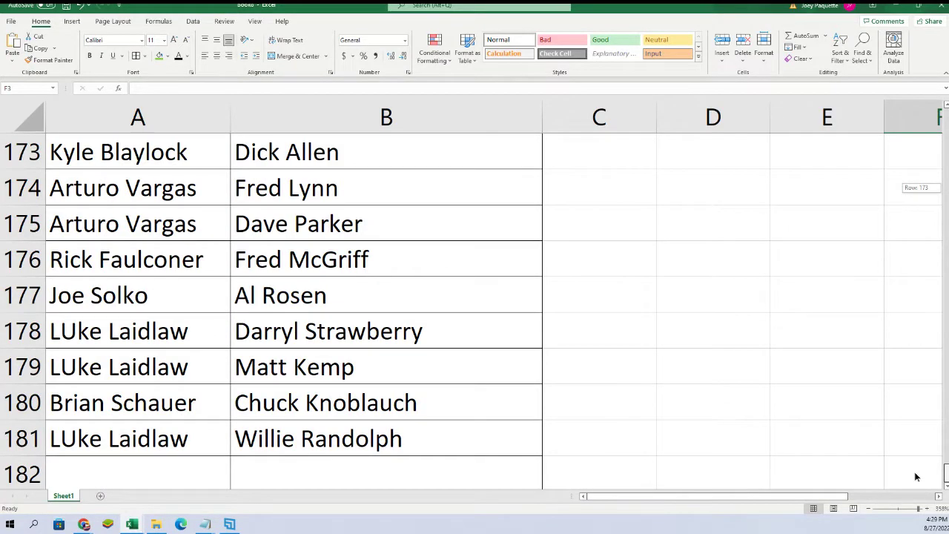
mouse_move(915, 475)
left_mouse_down()
mouse_move(903, 347)
mouse_move(925, 253)
left_mouse_up()
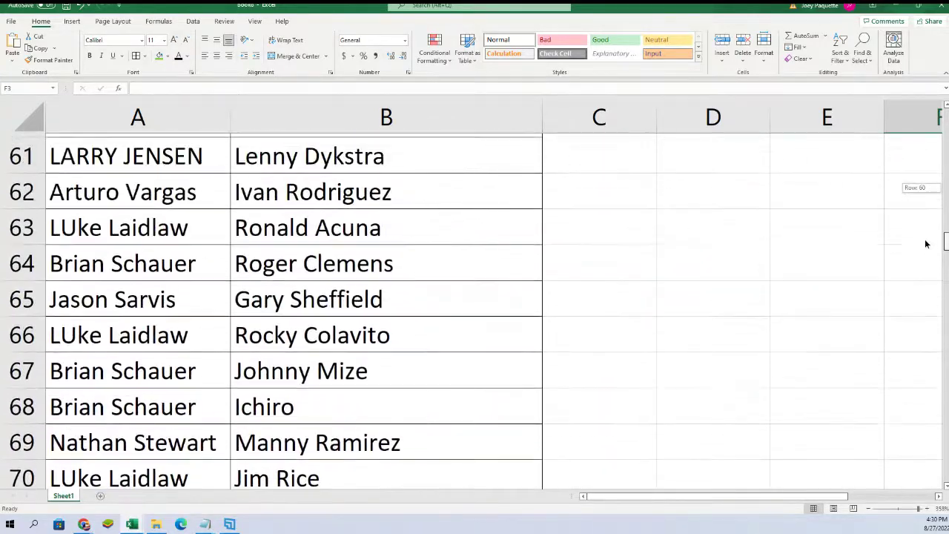
left_click_drag(926, 244, 945, 111)
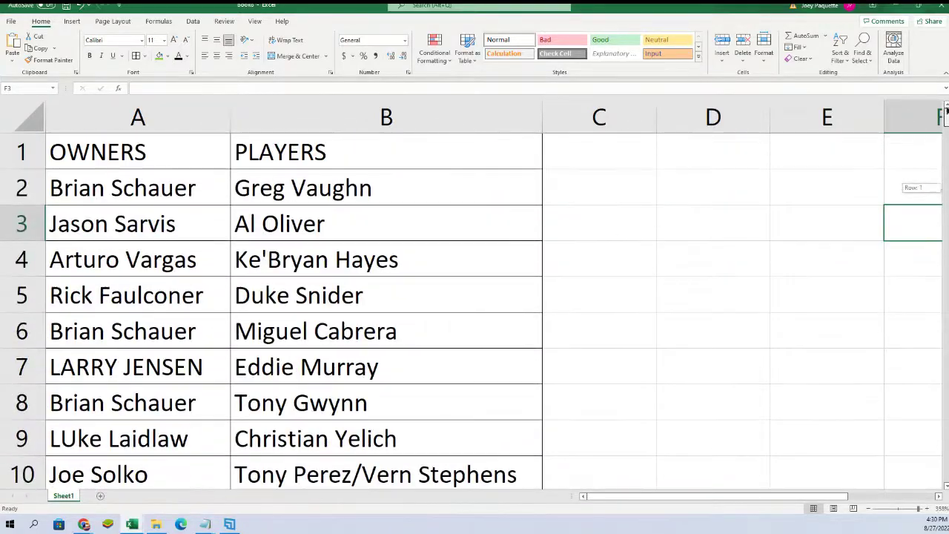
left_click_drag(918, 509, 902, 509)
- Zoom the sheet out a little further
left_click_drag(834, 445, 778, 430)
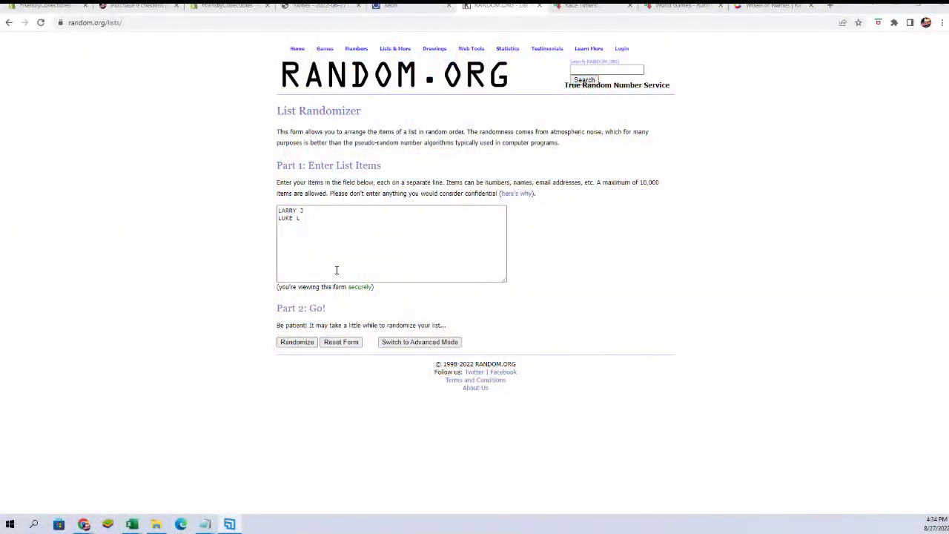
- Shuffle the two tied names repeatedly with the page zoomed in, then select the top name
left_click(301, 341)
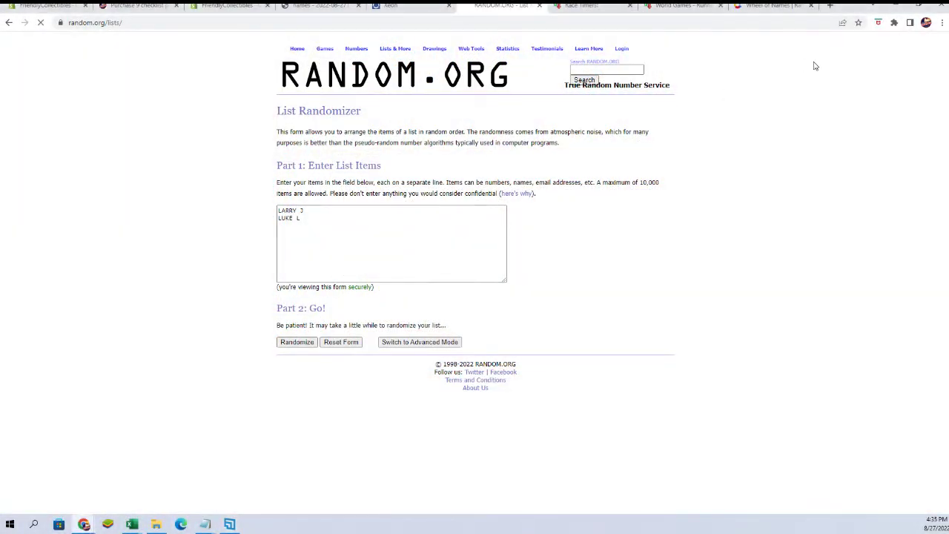
left_click(941, 24)
left_click(912, 115)
left_click(911, 115)
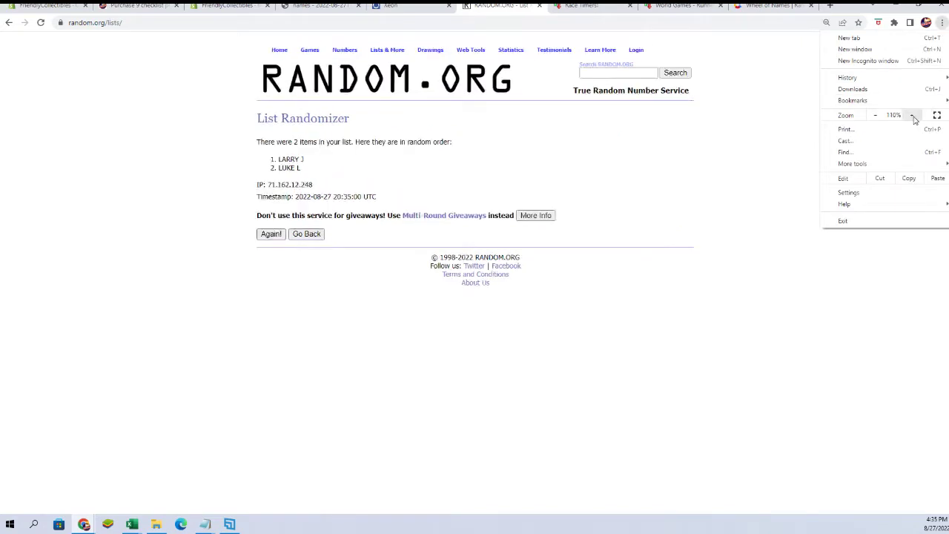
left_click(912, 115)
left_click(191, 307)
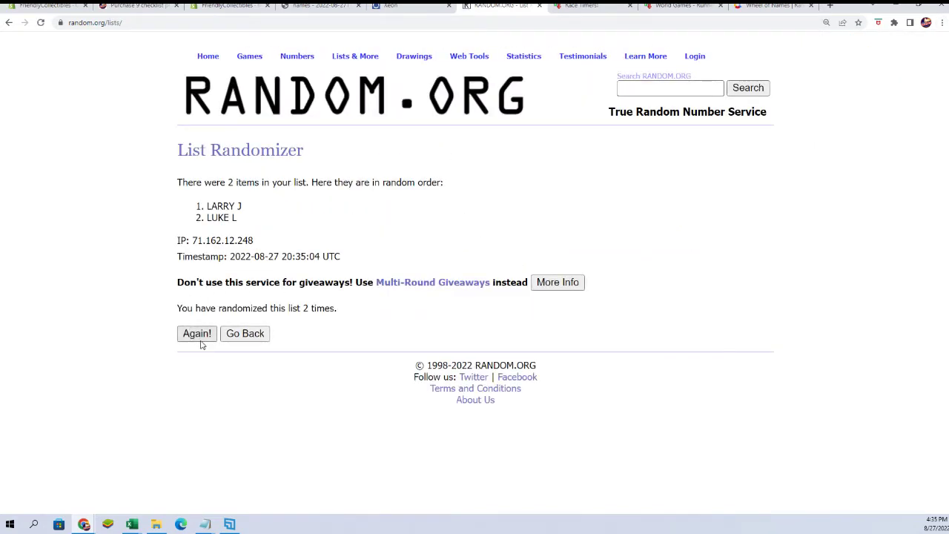
left_click(200, 342)
left_click(199, 343)
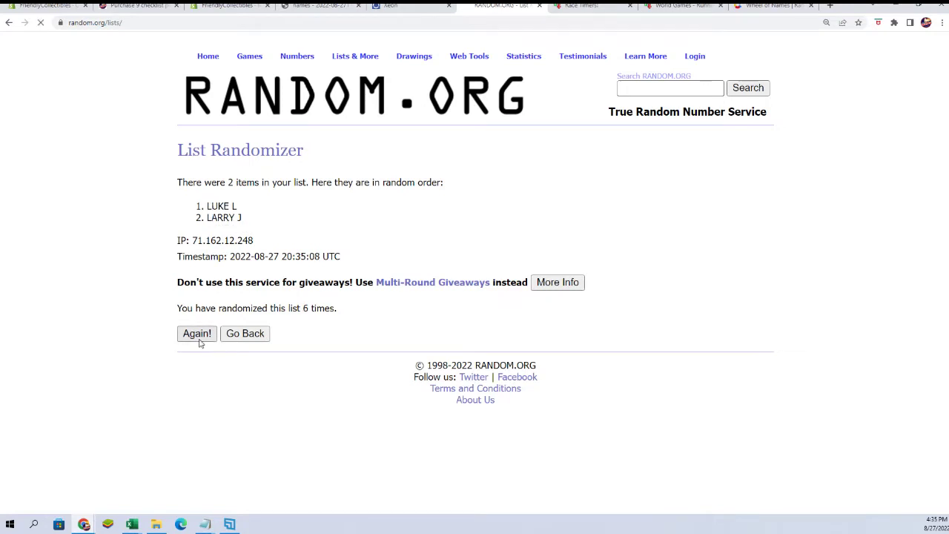
left_click(200, 340)
left_click_drag(239, 204, 210, 205)
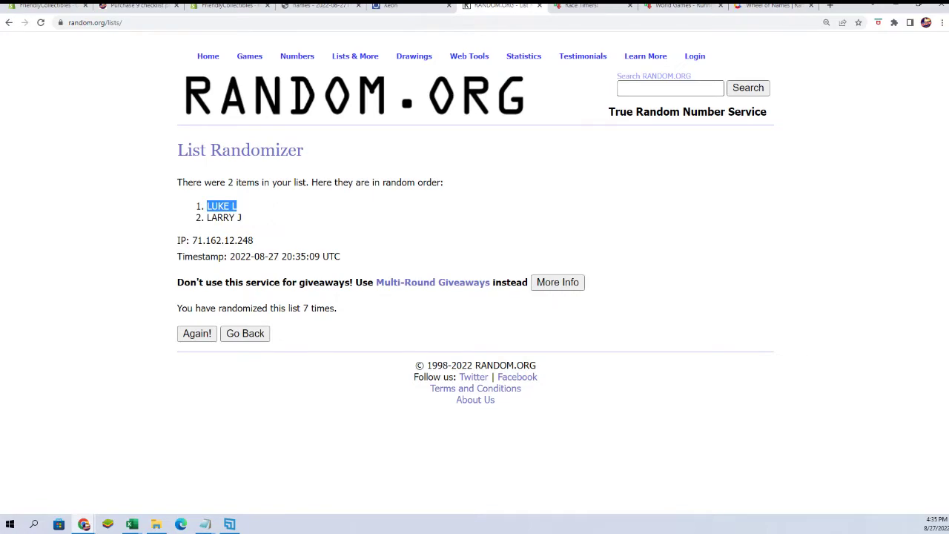